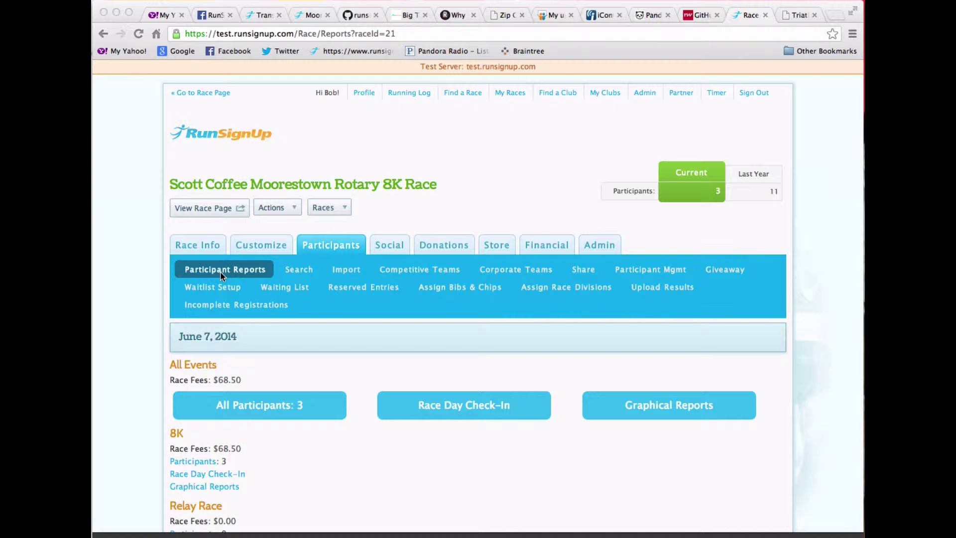
# - Open the All Participants: 962 list in the June 2, 2012 race section
pyautogui.scroll(-20, 203, 306)
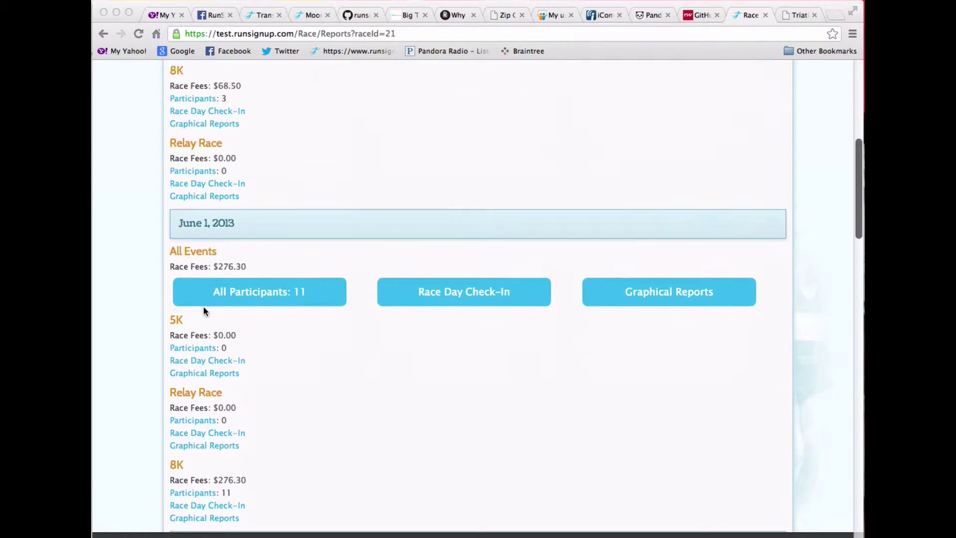
pyautogui.scroll(-1, 301, 301)
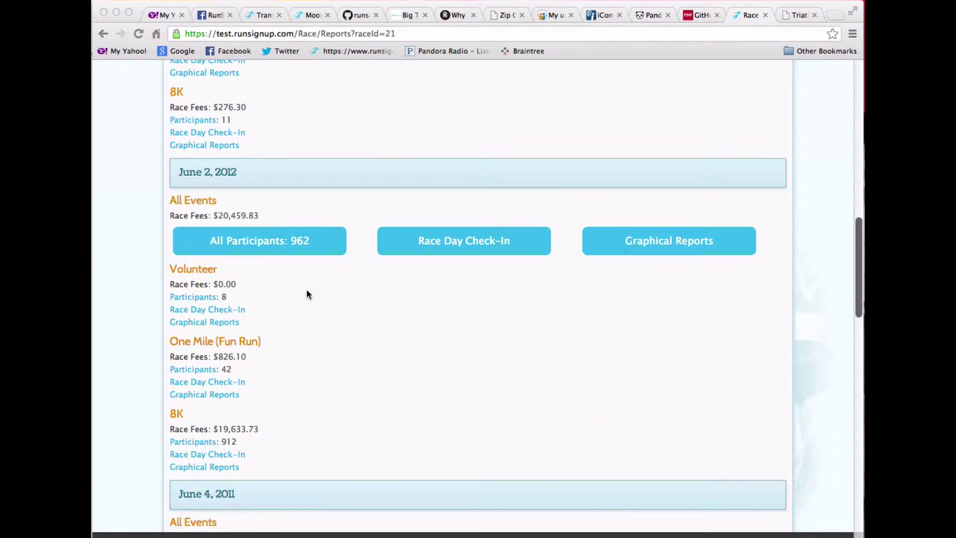
pyautogui.click(257, 240)
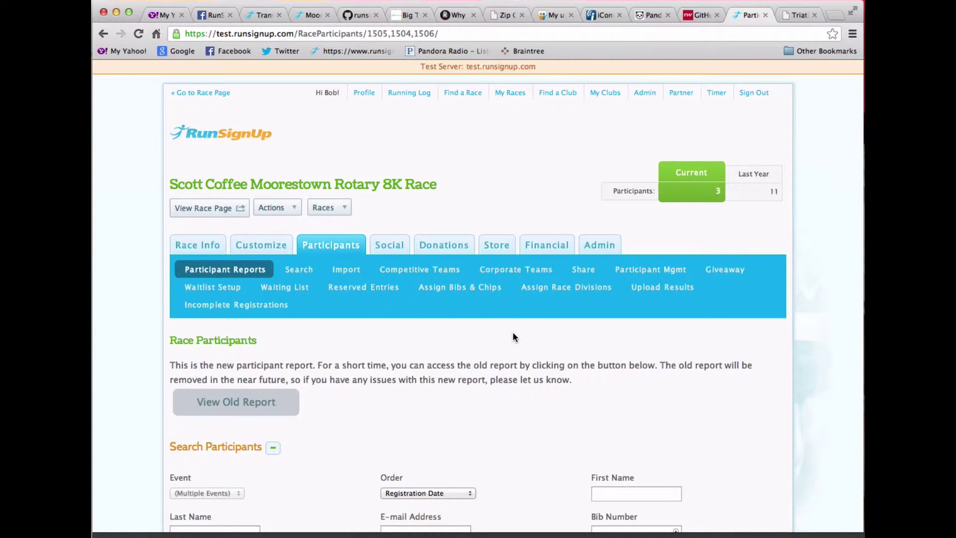
# - Keep the report's Order set to Registration Date and review the participants table
pyautogui.scroll(-3, 514, 334)
pyautogui.scroll(-3, 514, 338)
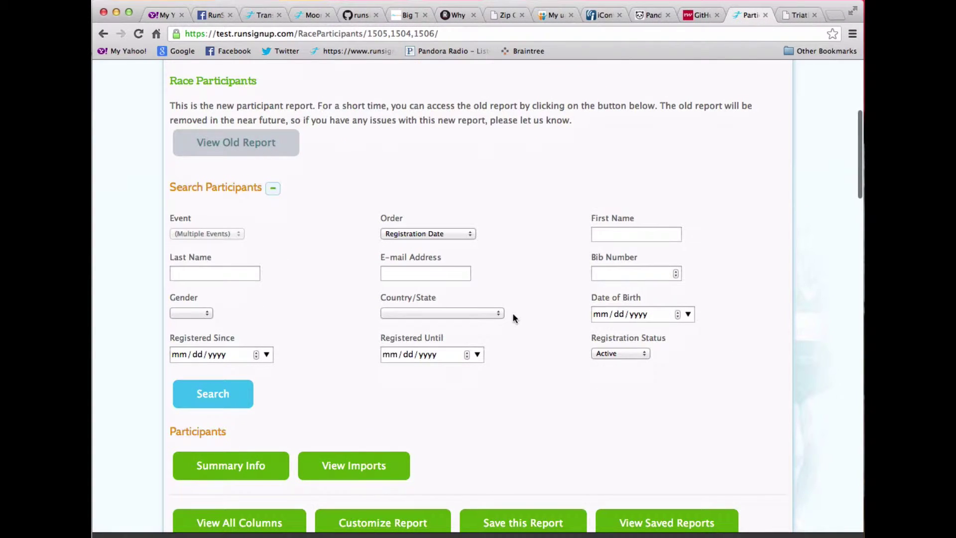
pyautogui.scroll(-1, 279, 227)
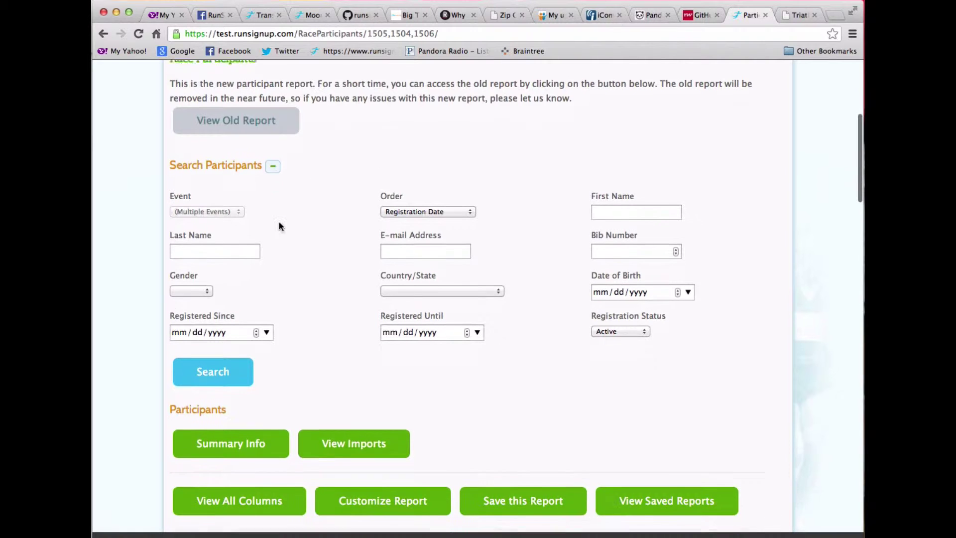
pyautogui.scroll(-2, 279, 226)
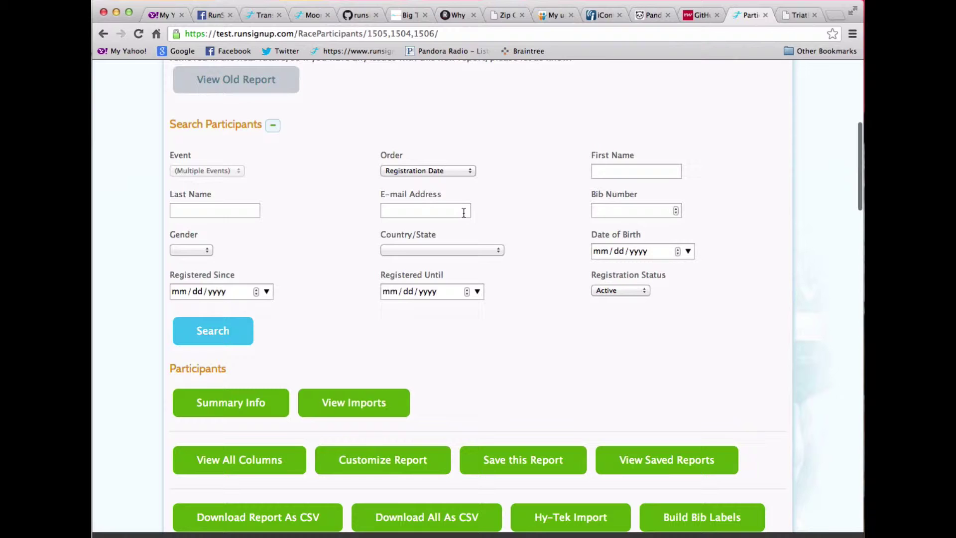
pyautogui.click(445, 170)
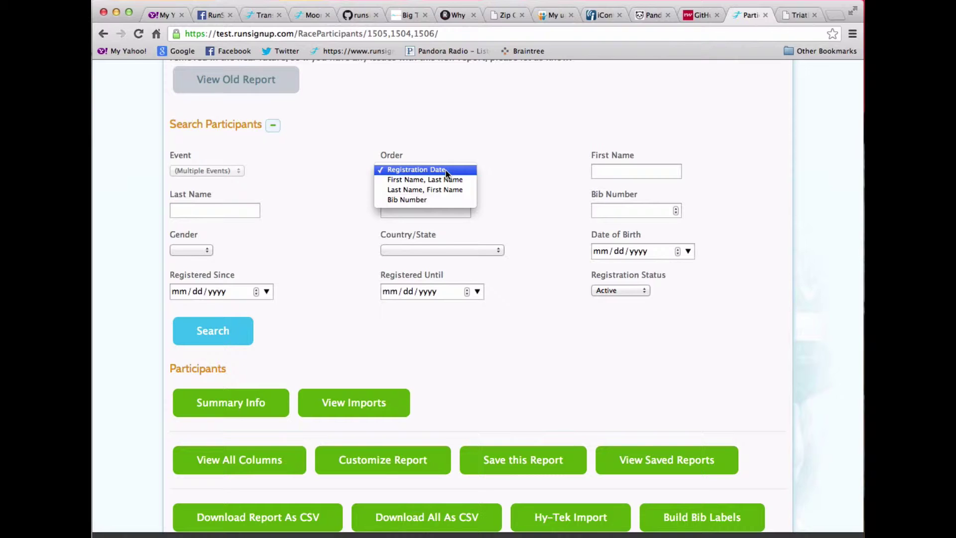
pyautogui.click(446, 171)
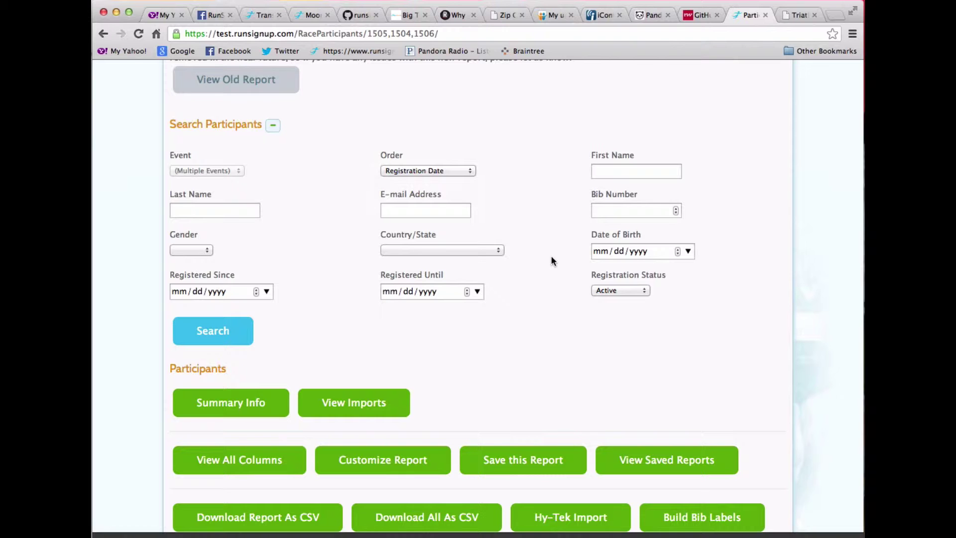
pyautogui.scroll(-3, 553, 258)
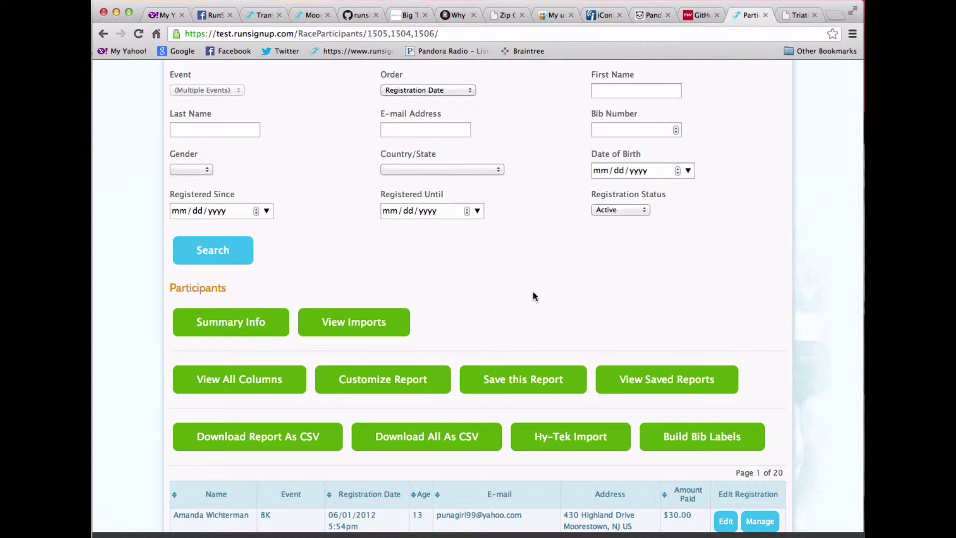
pyautogui.scroll(-1, 532, 297)
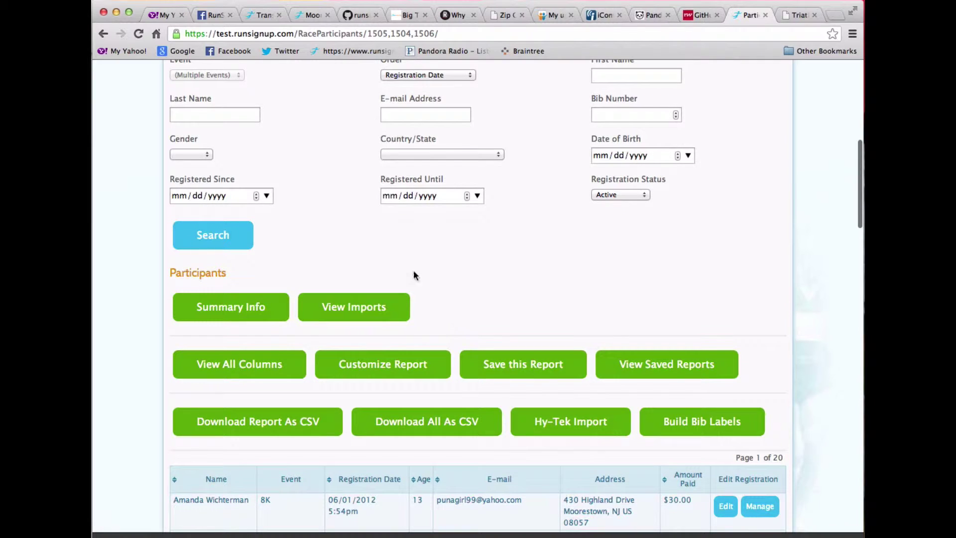
pyautogui.click(231, 312)
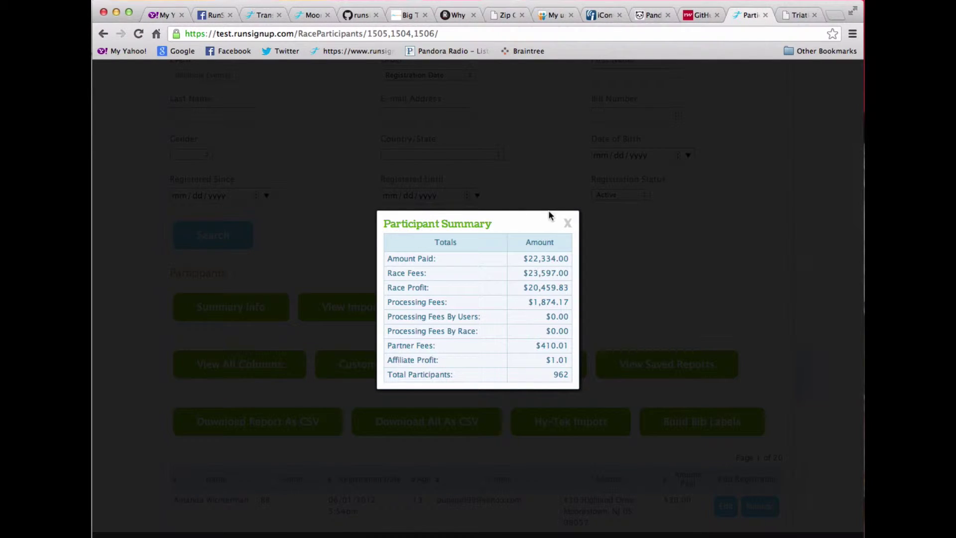
pyautogui.click(568, 223)
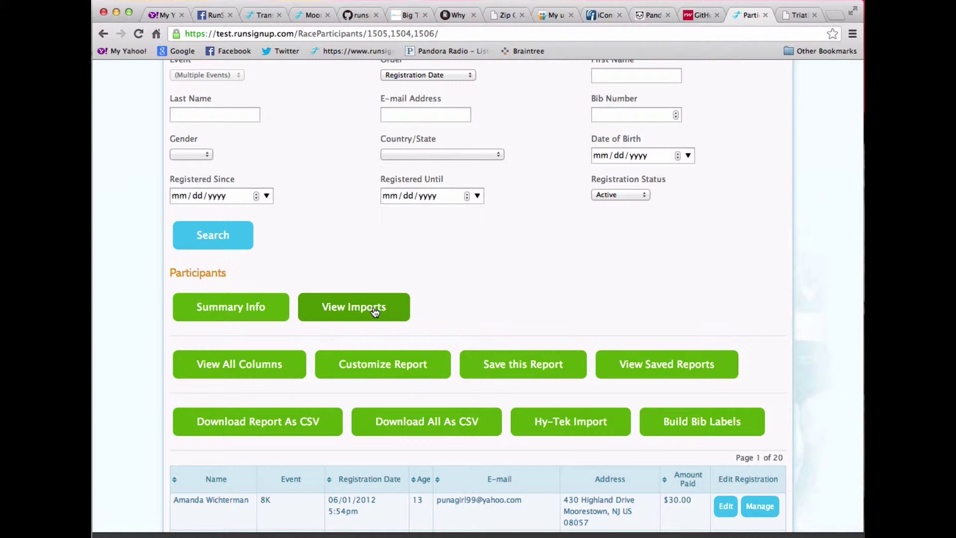
pyautogui.scroll(-3, 447, 294)
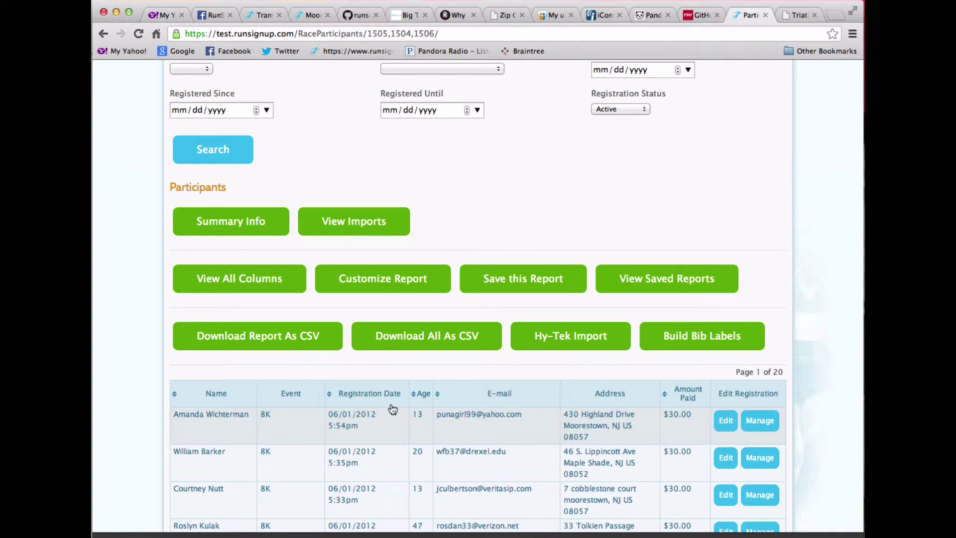
# - Customize the report to include the Bib Number column and view the updated table
pyautogui.click(378, 284)
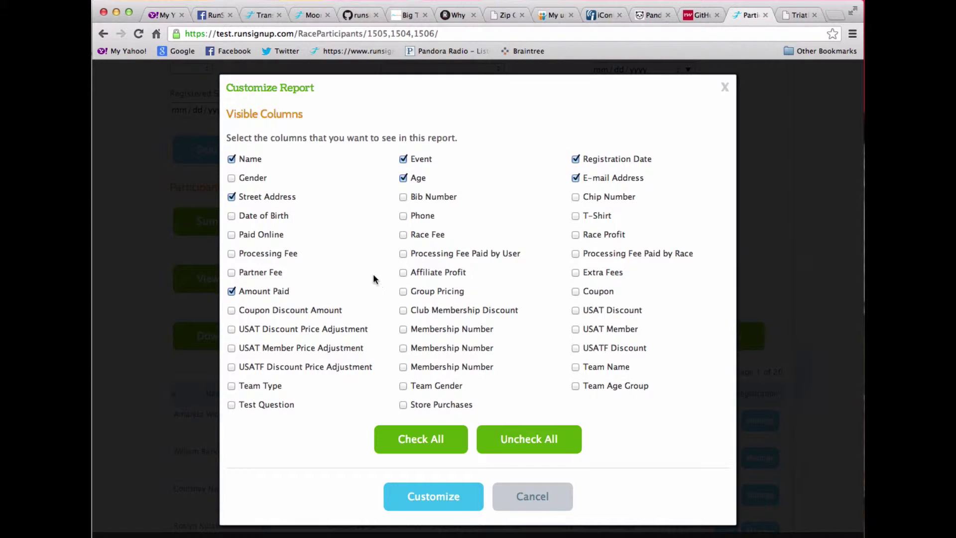
pyautogui.click(403, 197)
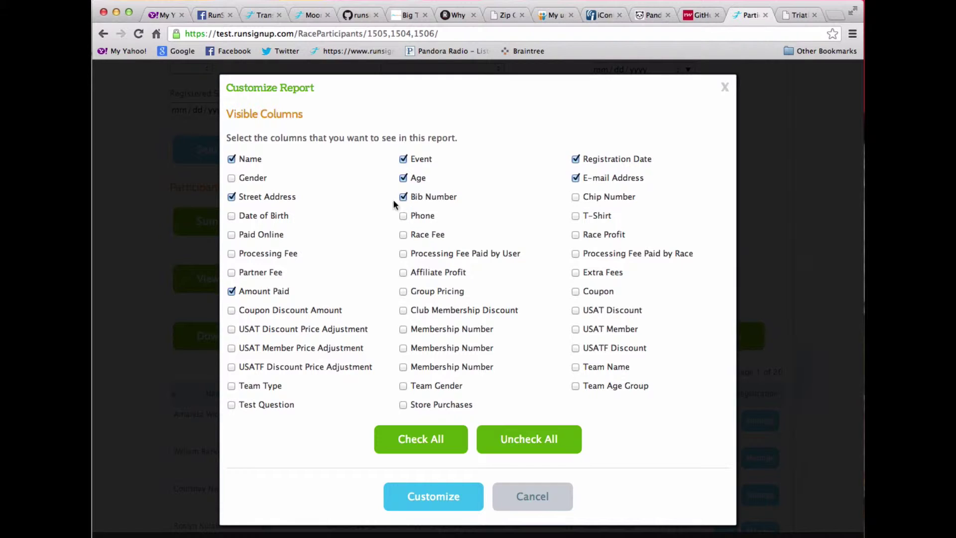
pyautogui.click(443, 500)
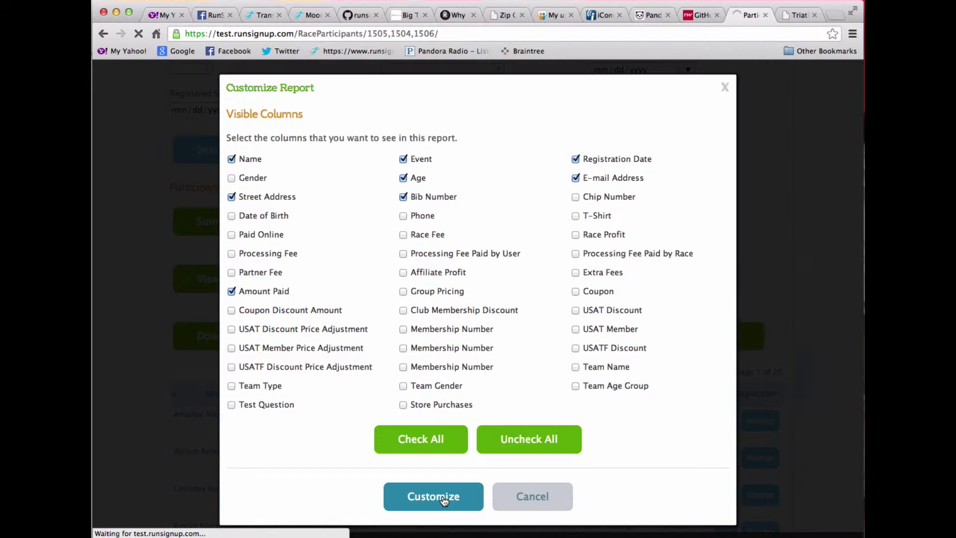
pyautogui.scroll(-4, 453, 471)
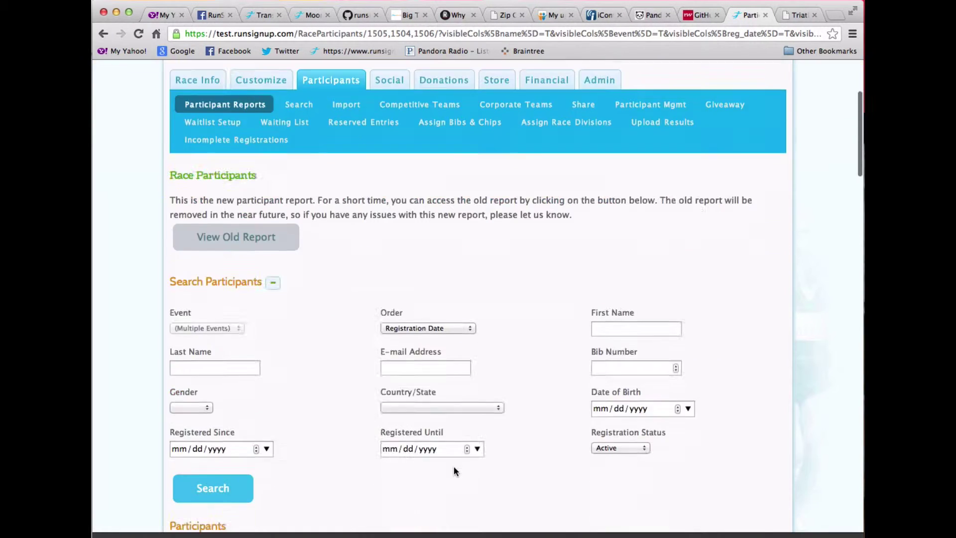
pyautogui.scroll(-10, 453, 471)
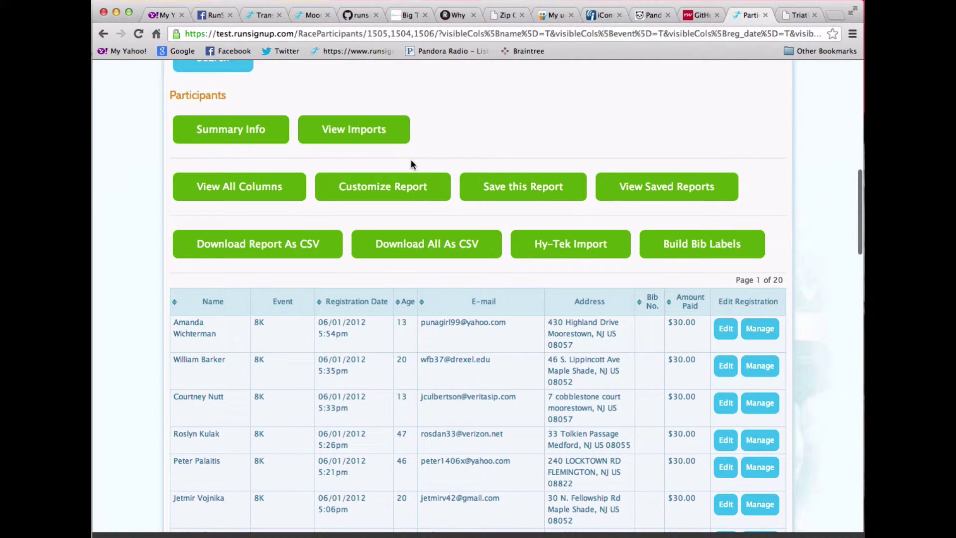
# - Save the customized report under the name 'Bob Test'
pyautogui.click(532, 191)
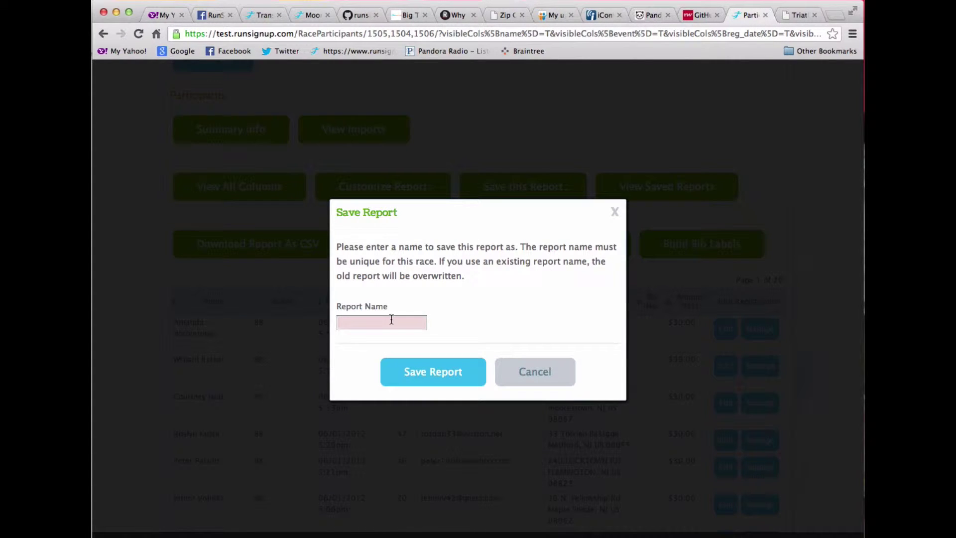
pyautogui.write('Bob Test2')
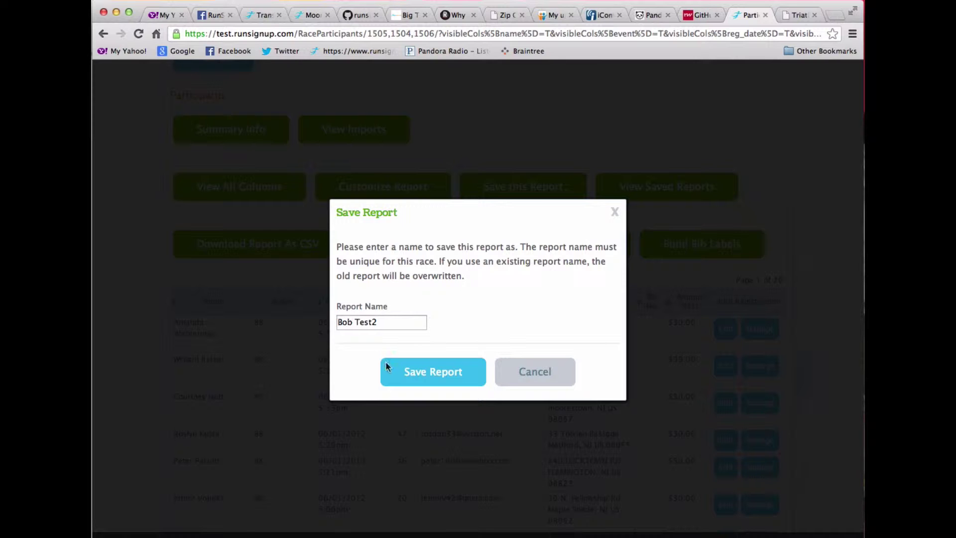
pyautogui.click(438, 378)
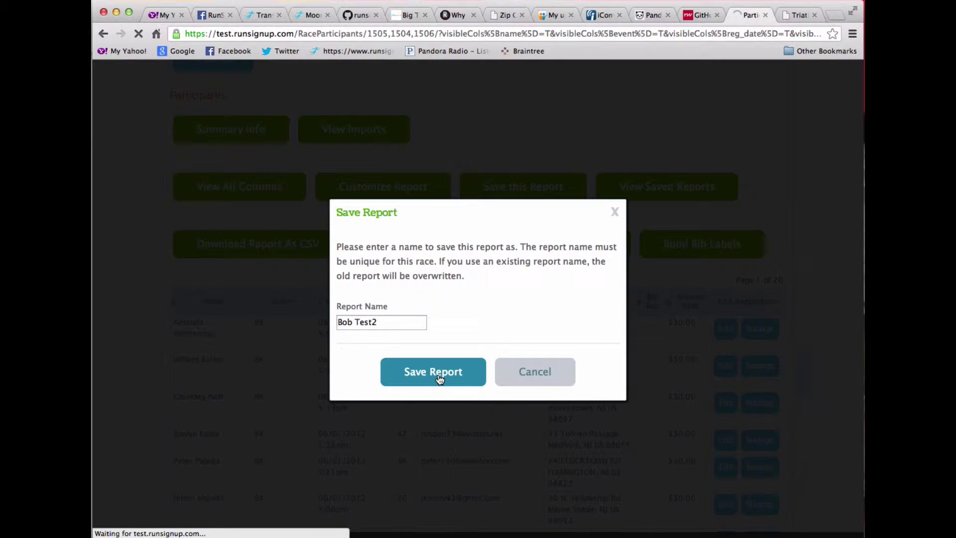
pyautogui.scroll(-10, 506, 366)
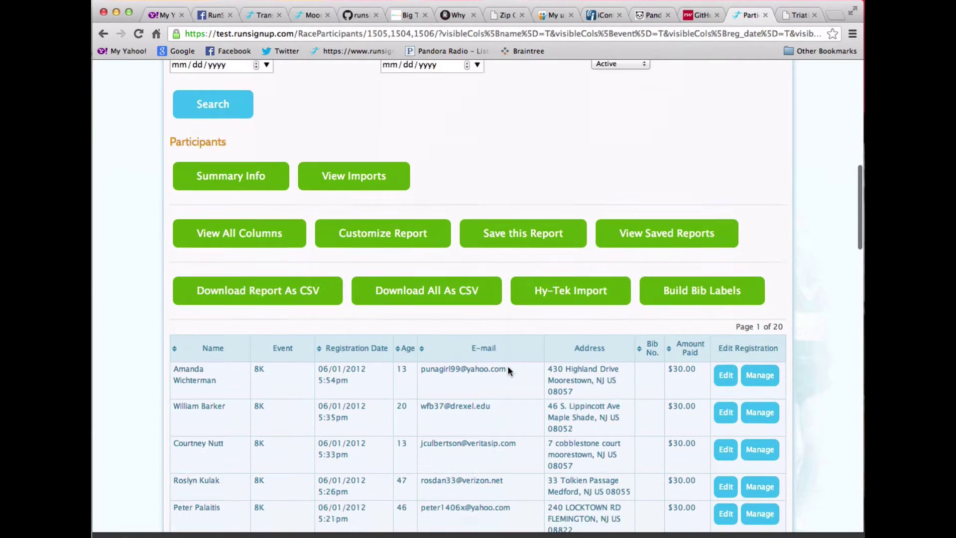
pyautogui.scroll(-1, 507, 370)
# - Load the Basic Info report from Saved Reports and view its participant table
pyautogui.click(652, 195)
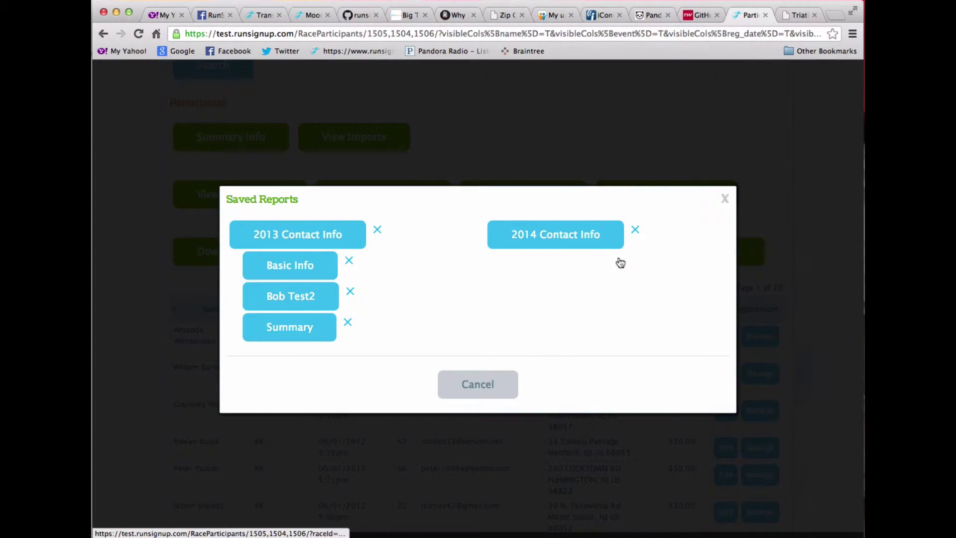
pyautogui.click(296, 271)
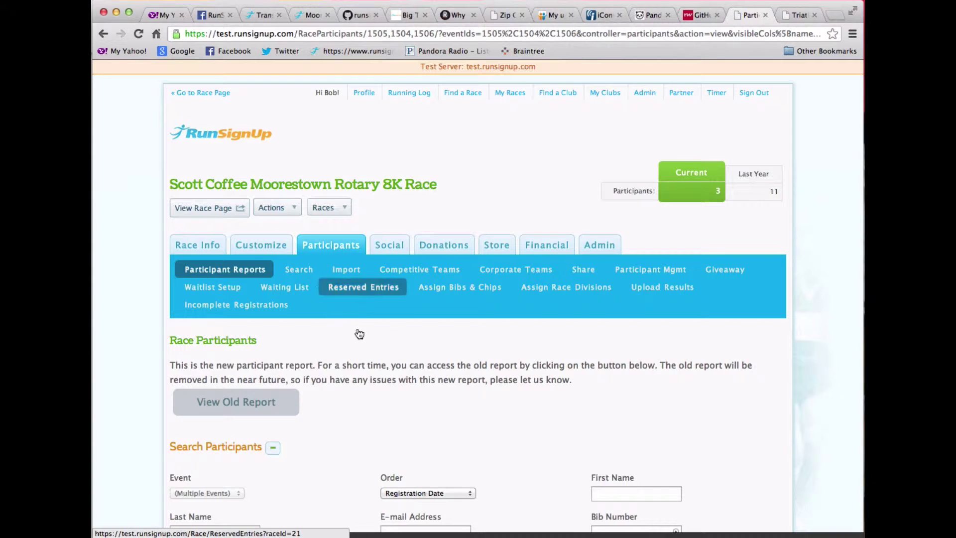
pyautogui.scroll(-10, 447, 357)
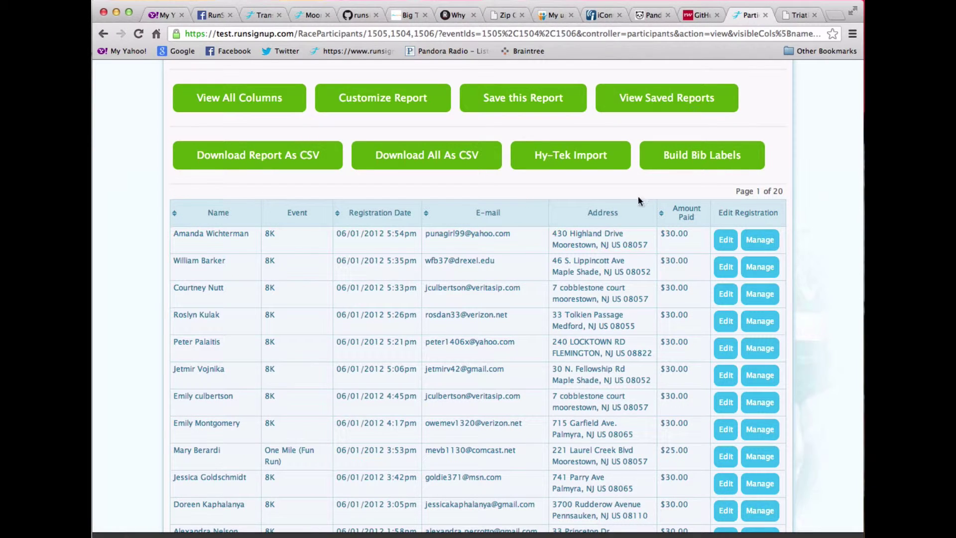
pyautogui.click(726, 268)
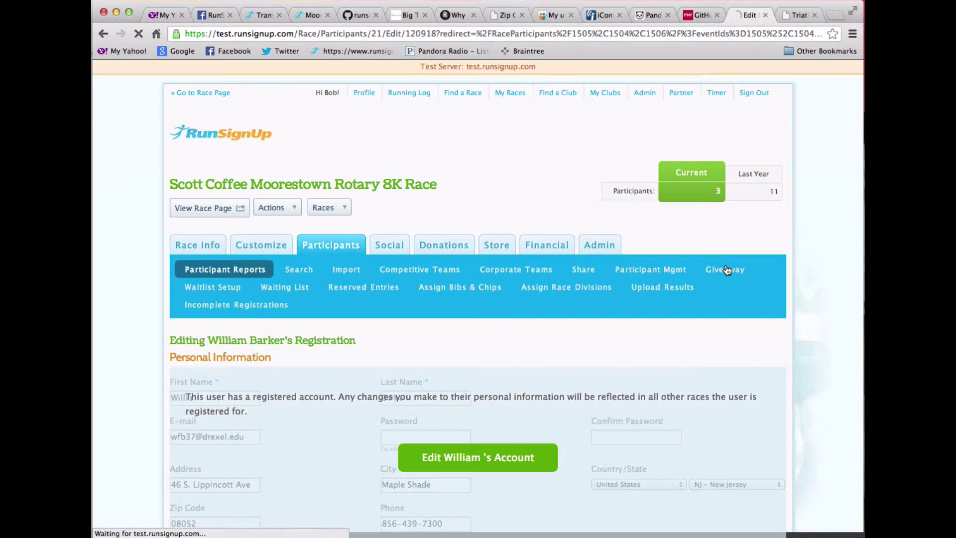
pyautogui.scroll(-10, 570, 353)
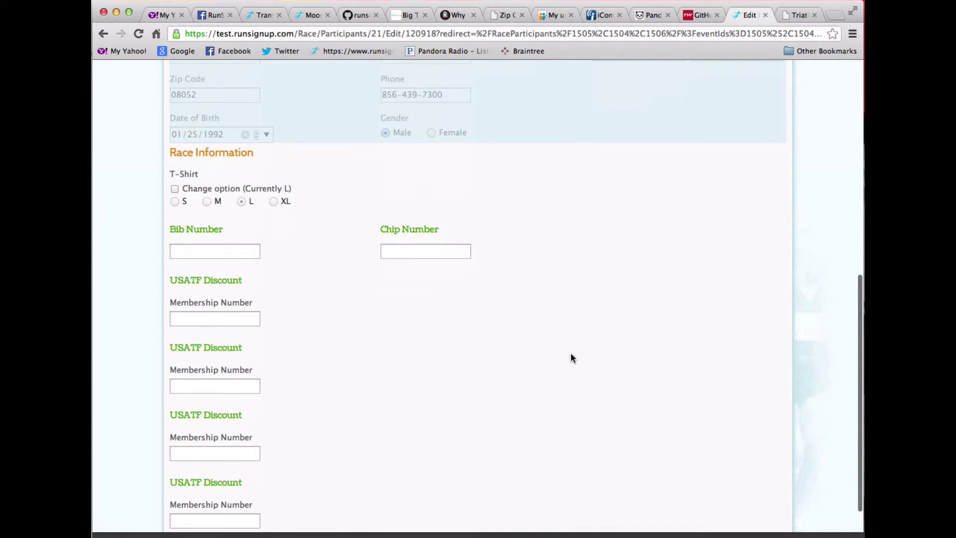
pyautogui.click(103, 34)
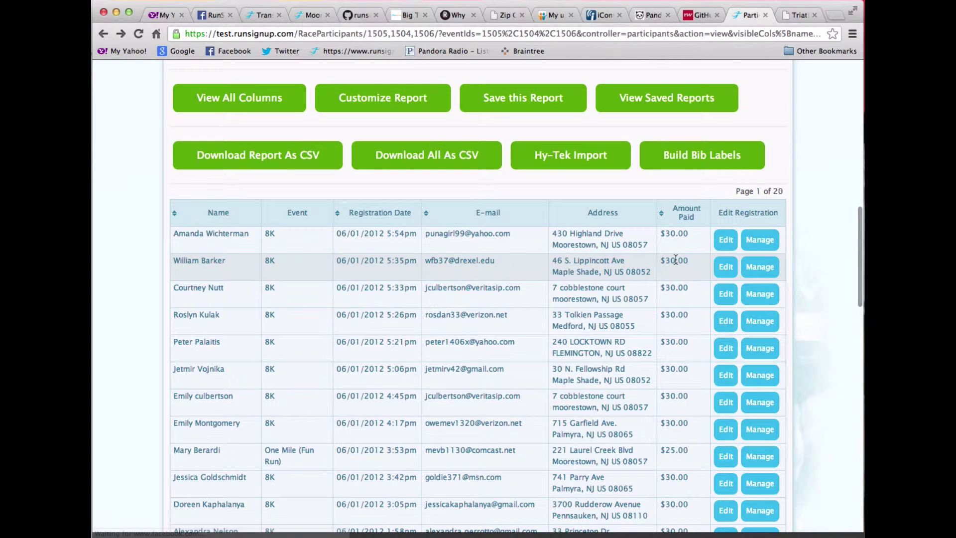
pyautogui.click(760, 239)
pyautogui.scroll(-4, 599, 250)
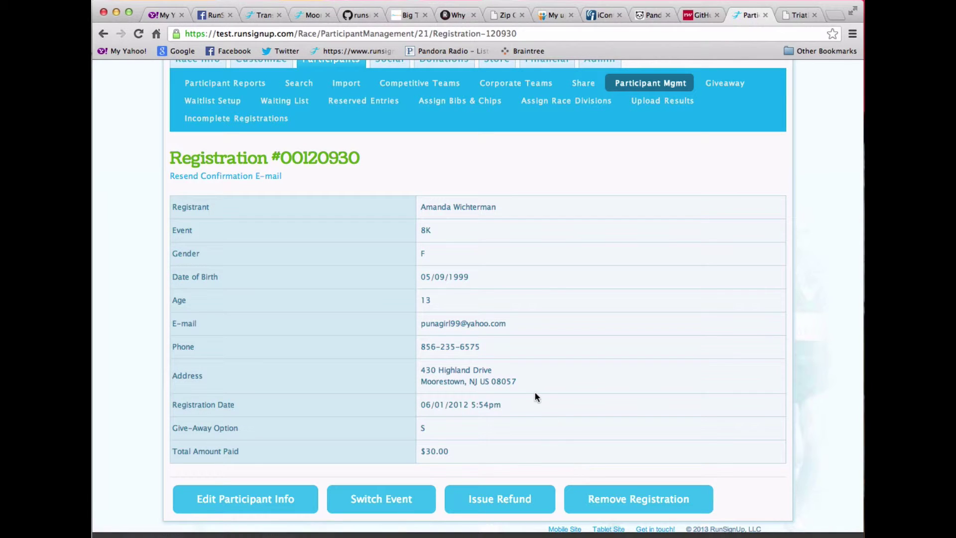
pyautogui.click(103, 33)
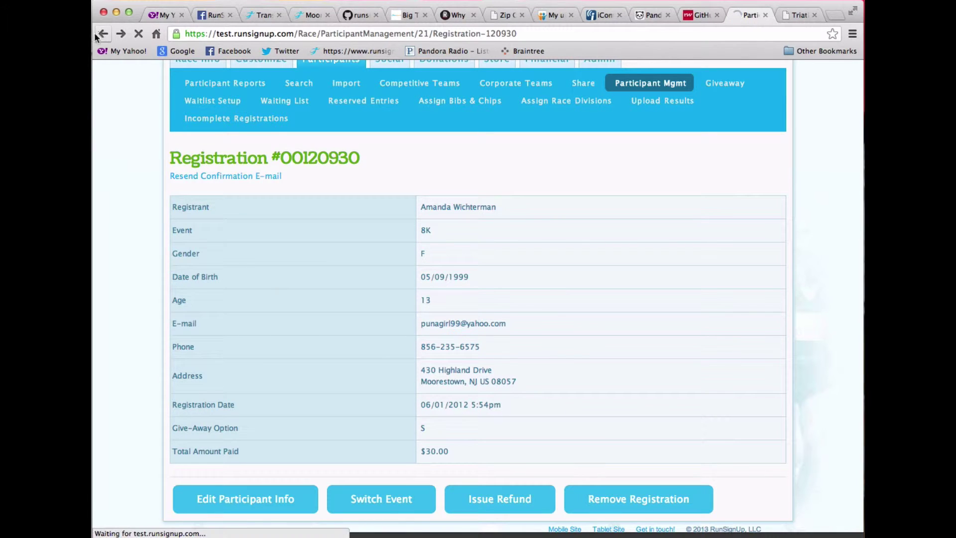
pyautogui.scroll(-3, 541, 228)
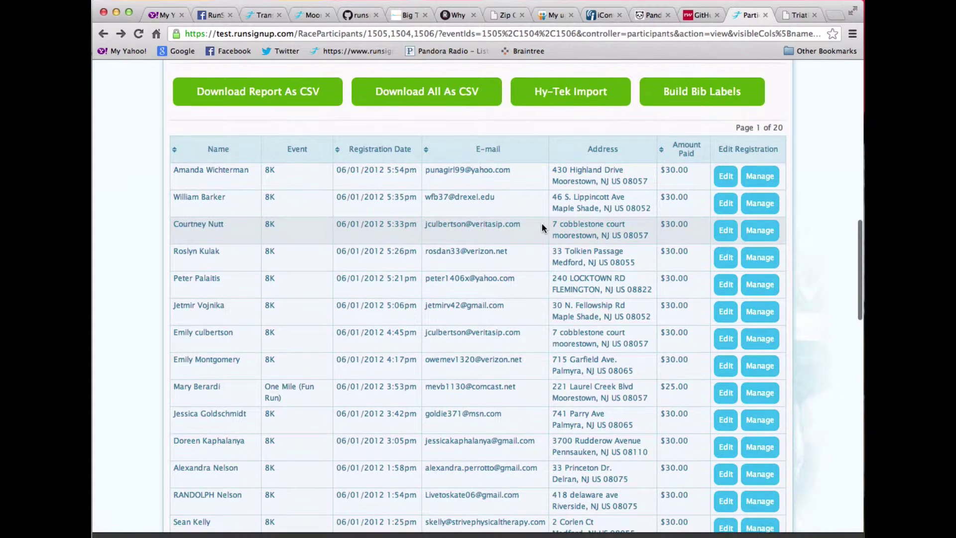
pyautogui.scroll(1, 542, 227)
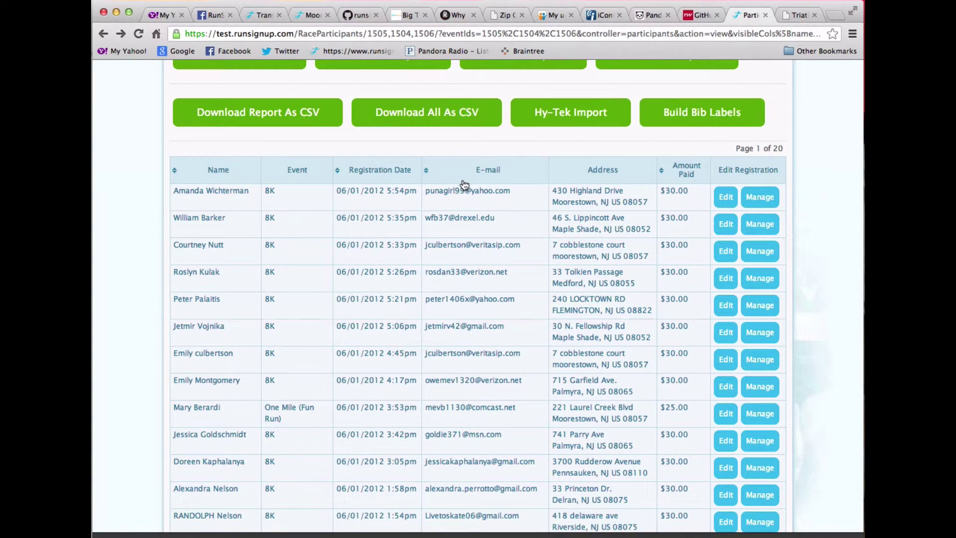
pyautogui.scroll(-15, 464, 186)
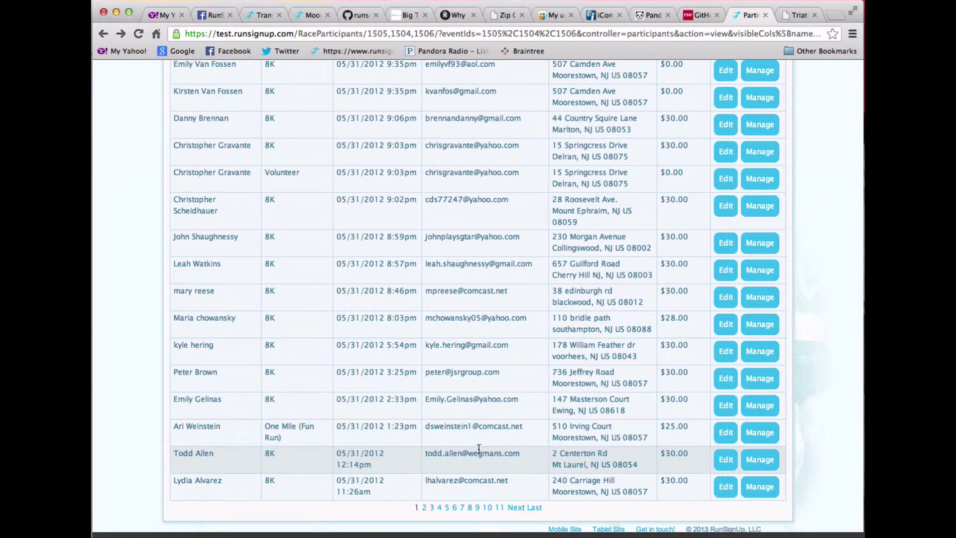
pyautogui.scroll(15, 409, 386)
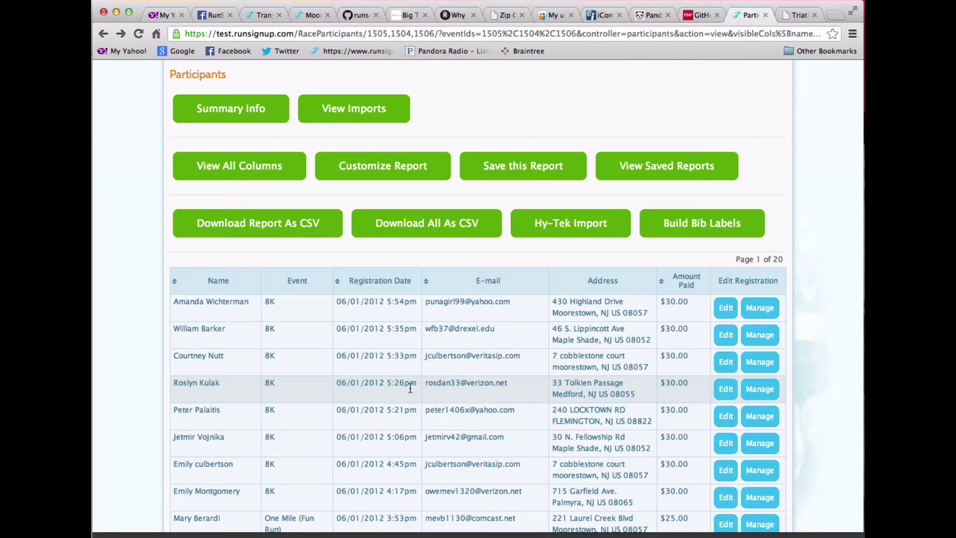
pyautogui.scroll(10, 410, 387)
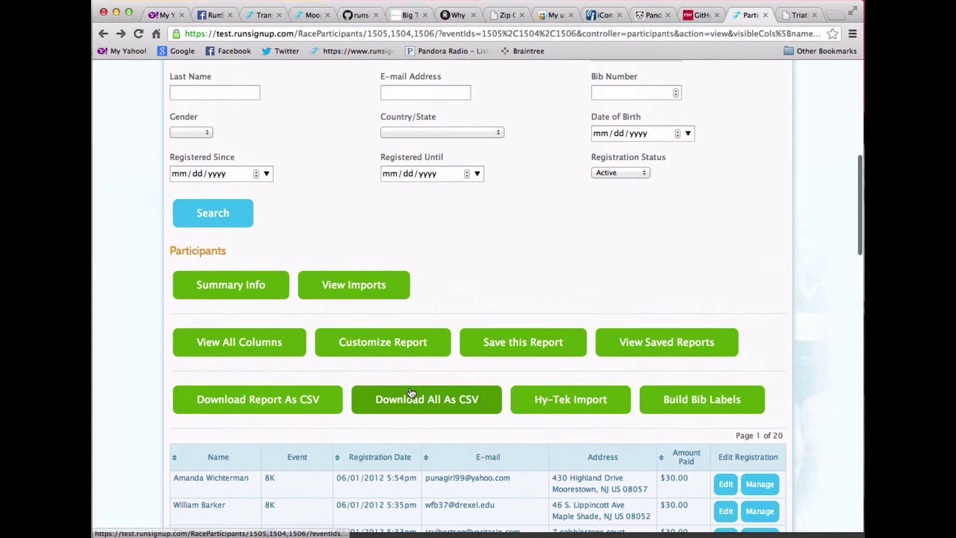
pyautogui.scroll(4, 409, 391)
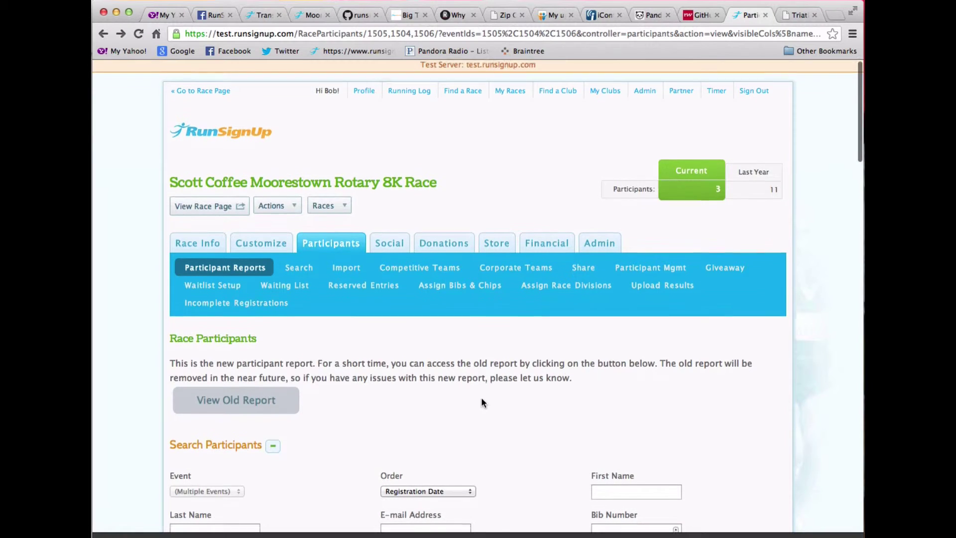
pyautogui.scroll(-5, 481, 401)
pyautogui.scroll(5, 481, 402)
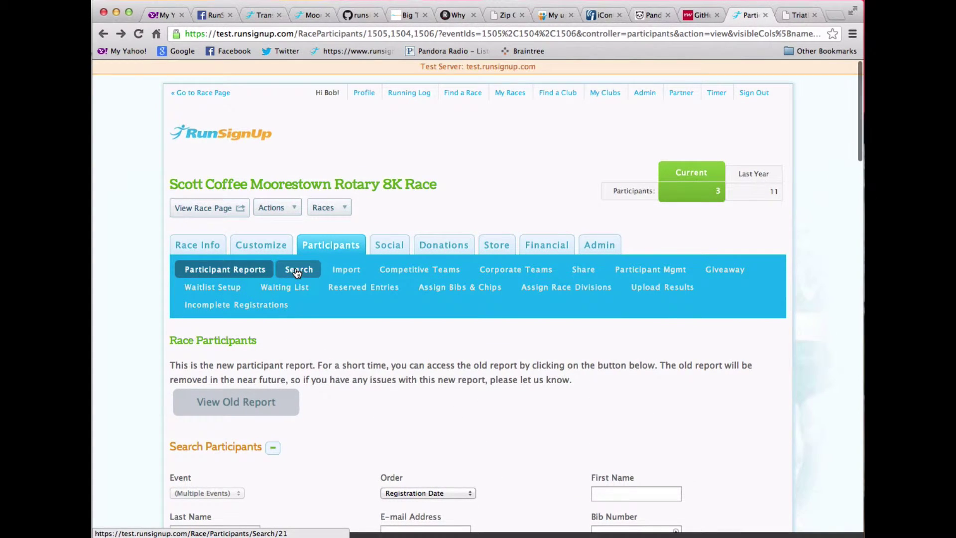
# - Search participants by a registrant's surname, then replace the term with 'marlton 2011'
pyautogui.click(298, 271)
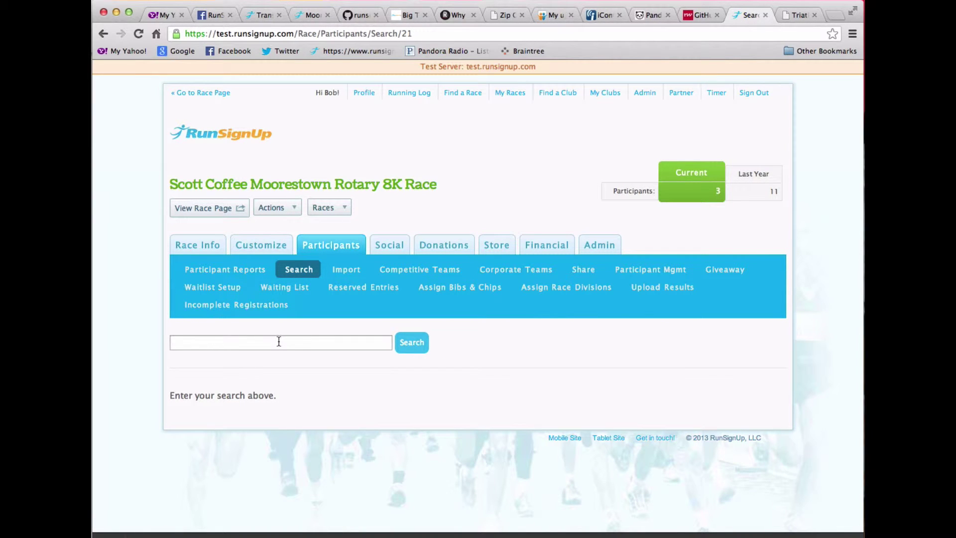
pyautogui.write('vanfossen')
pyautogui.press('Return')
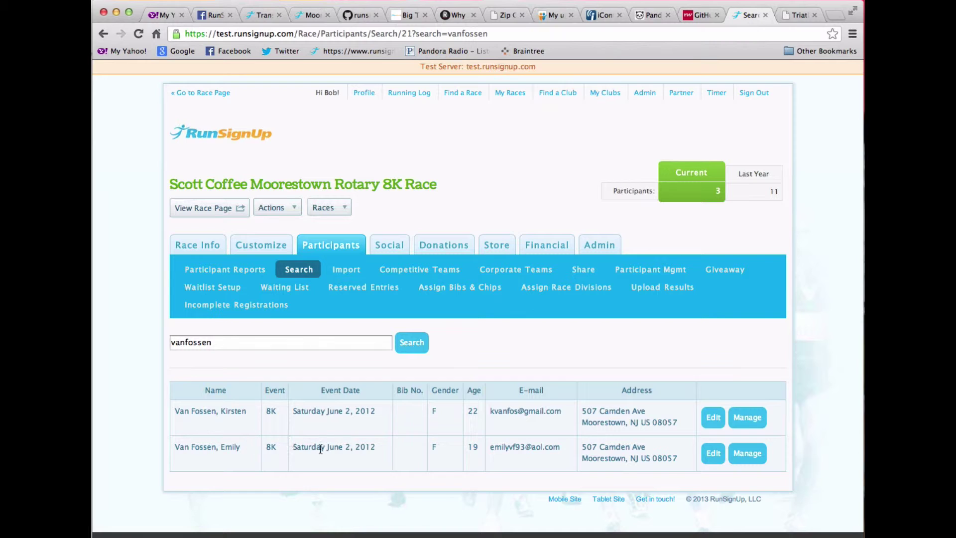
pyautogui.moveTo(204, 342); pyautogui.dragTo(163, 341)
pyautogui.write('marlton 2011')
# - Run the 'marlton 2011' search and review the Marlton 8K registrants listed
pyautogui.click(407, 351)
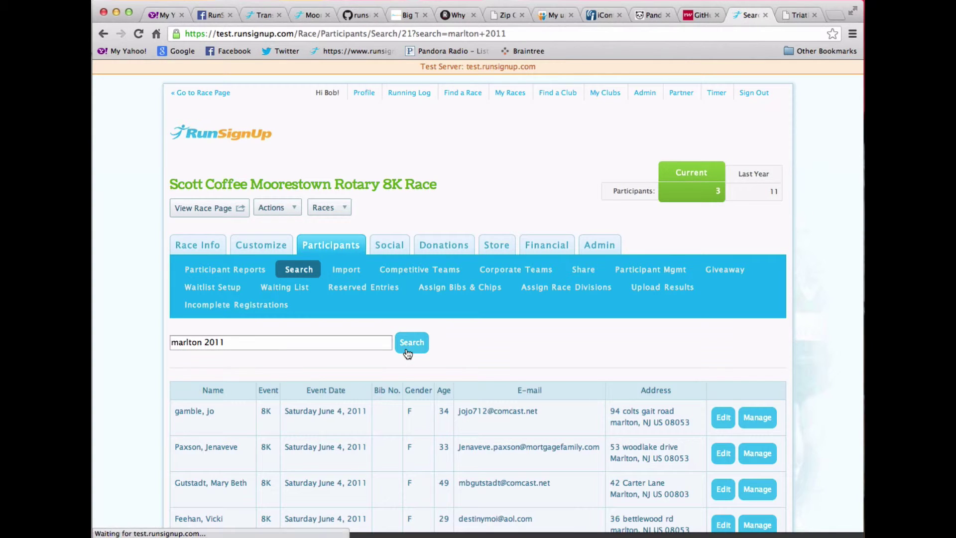
pyautogui.moveTo(612, 424); pyautogui.dragTo(640, 423)
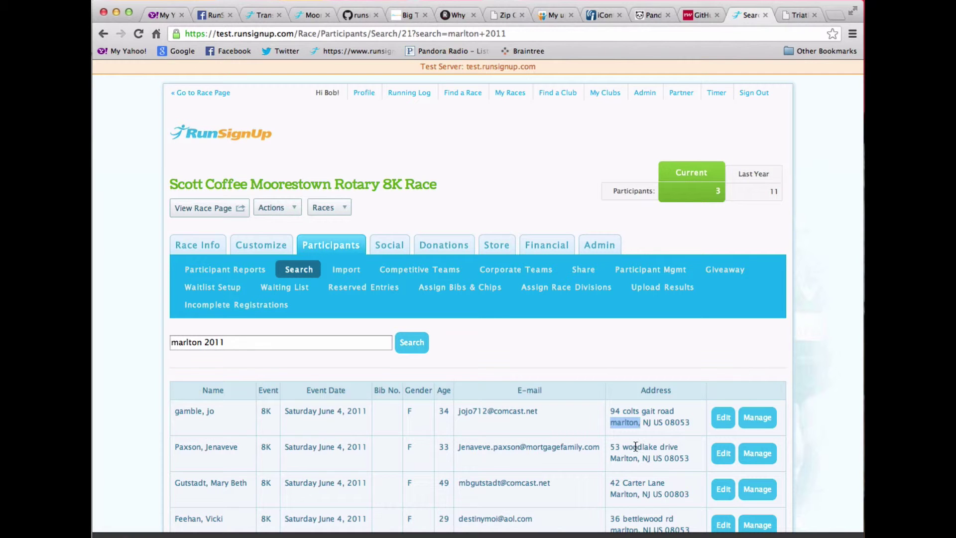
pyautogui.scroll(-3, 306, 435)
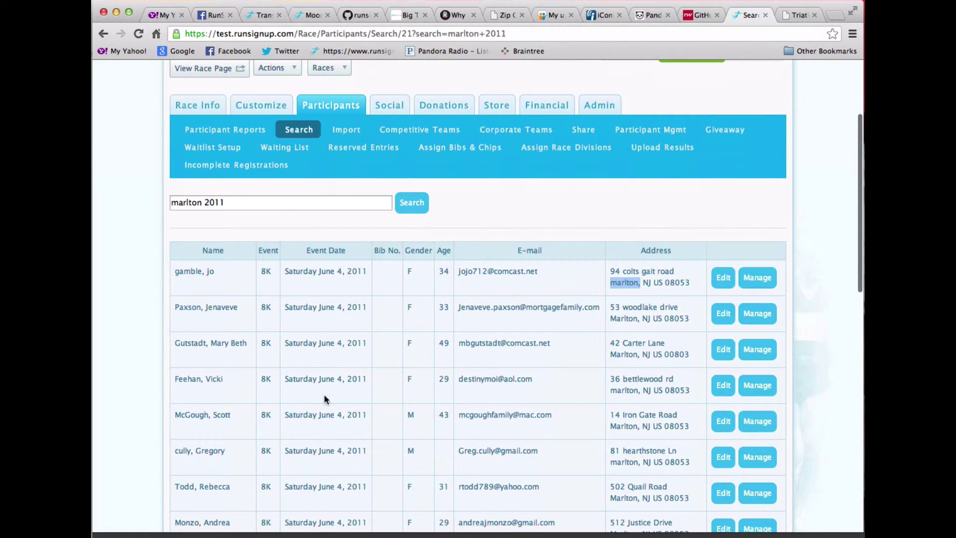
pyautogui.scroll(-12, 342, 461)
pyautogui.scroll(15, 343, 461)
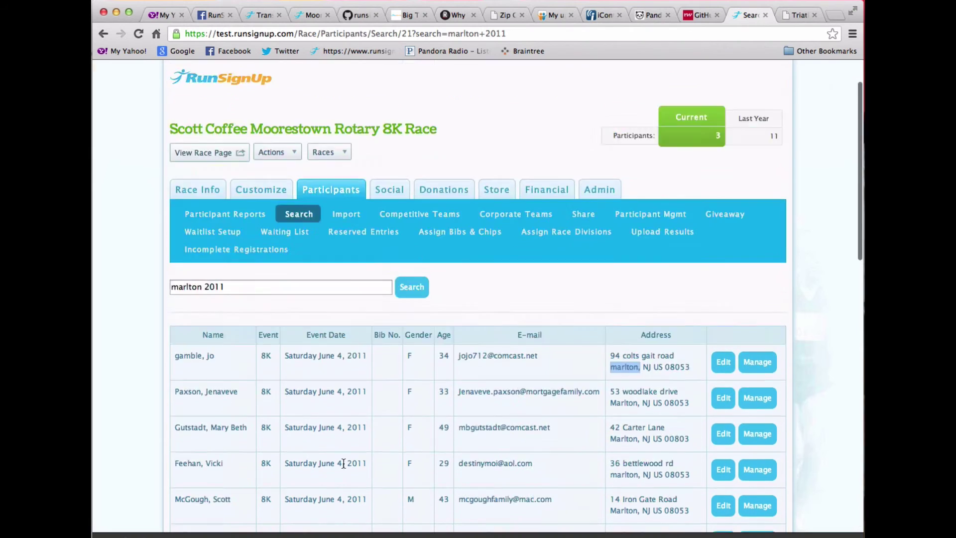